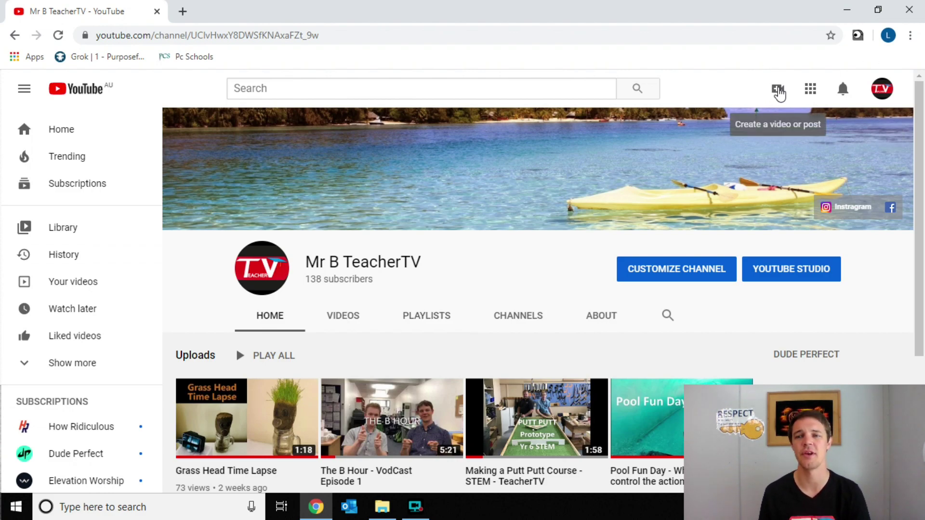
# Choose Upload video from the Create menu to open the Upload video dialog
pyautogui.click(779, 94)
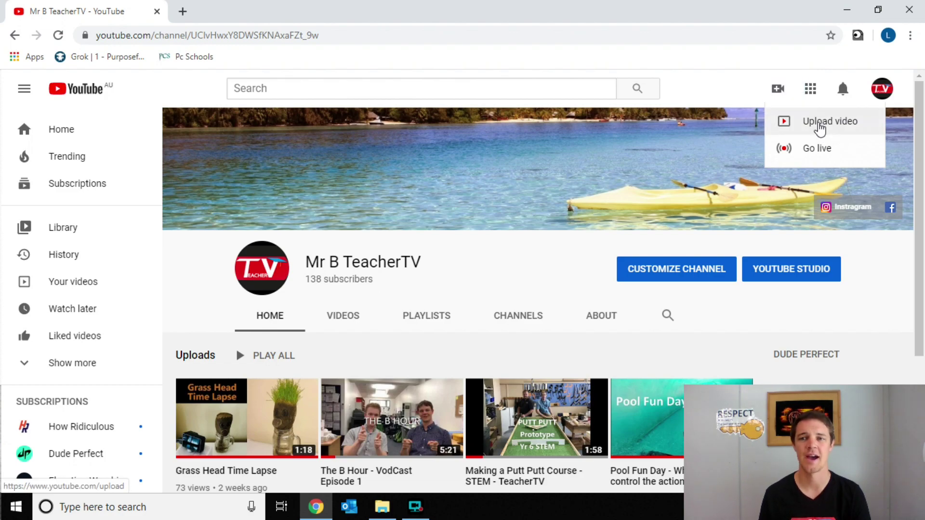
pyautogui.click(820, 125)
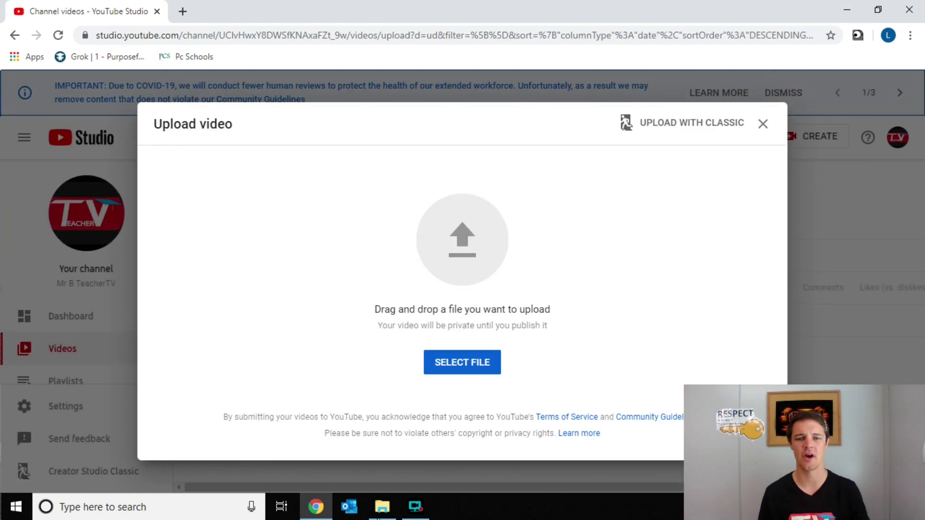
# Drag the 'Uploading a Youtube Video For School' recording from File Explorer into the upload dialog
pyautogui.click(382, 506)
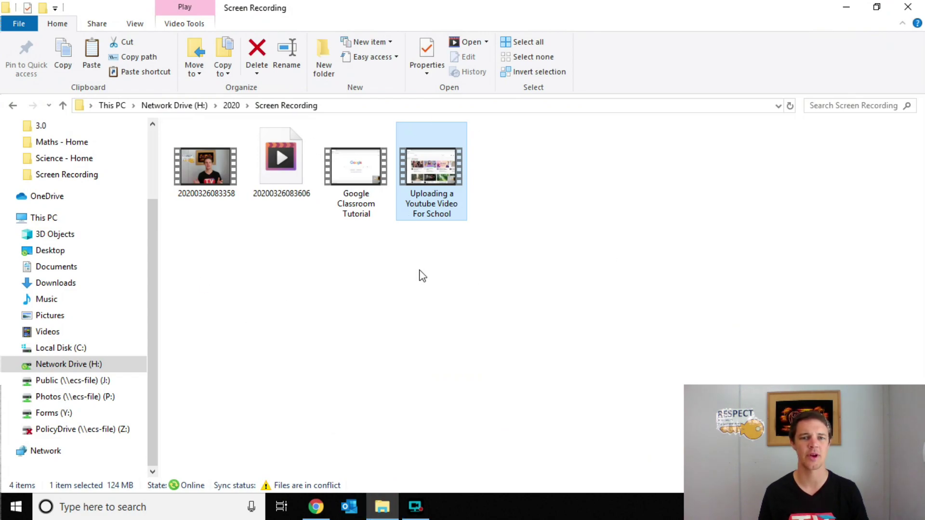
pyautogui.moveTo(432, 169); pyautogui.dragTo(453, 322)
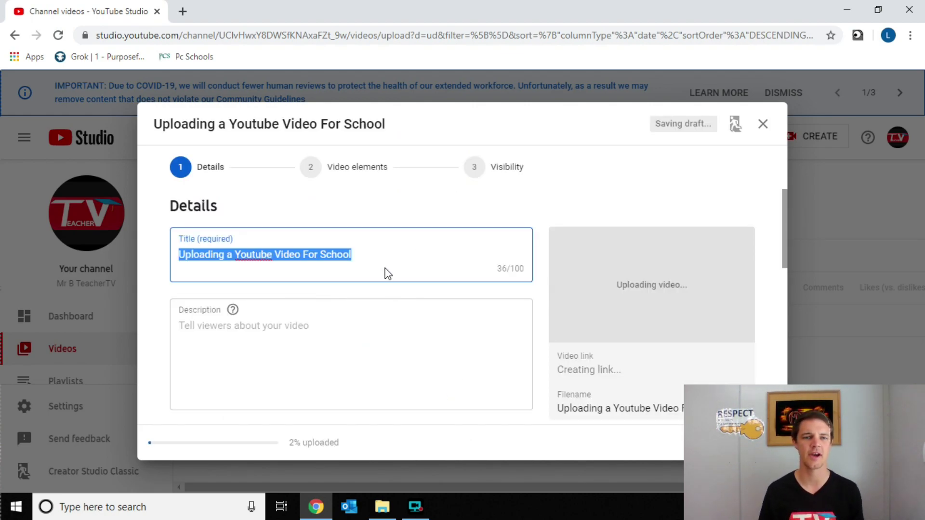
# Correct the title's 'Youtube' to 'YouTube'
pyautogui.click(250, 250)
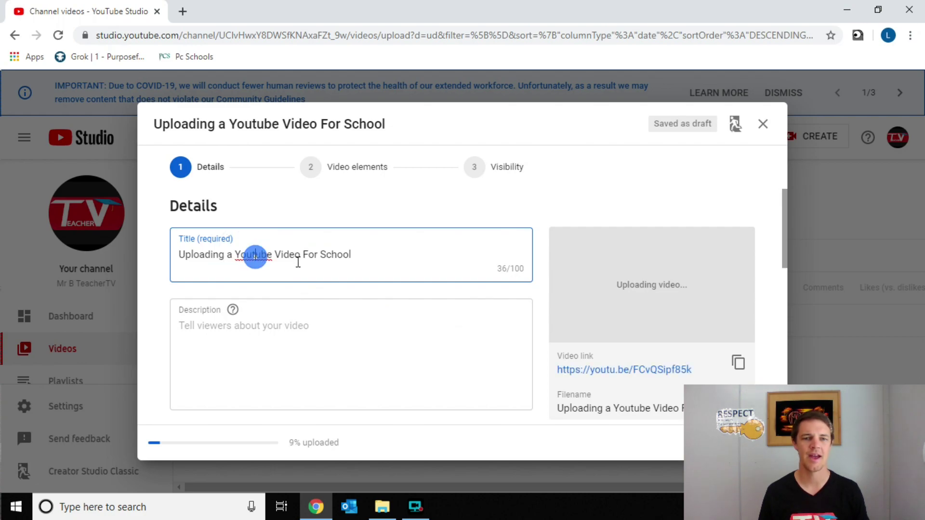
pyautogui.press('BackSpace')
pyautogui.write('T')
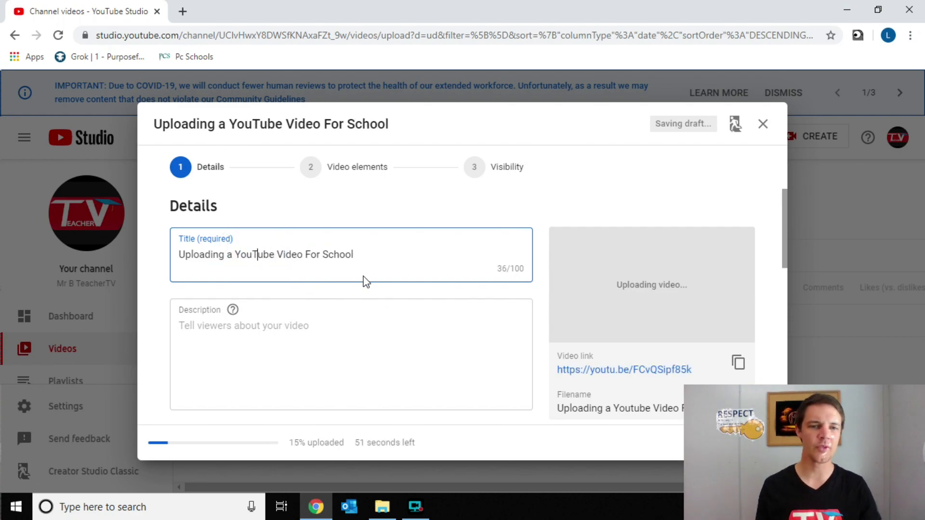
# Set the audience to 'Yes, it's made for kids'
pyautogui.scroll(-4, 366, 282)
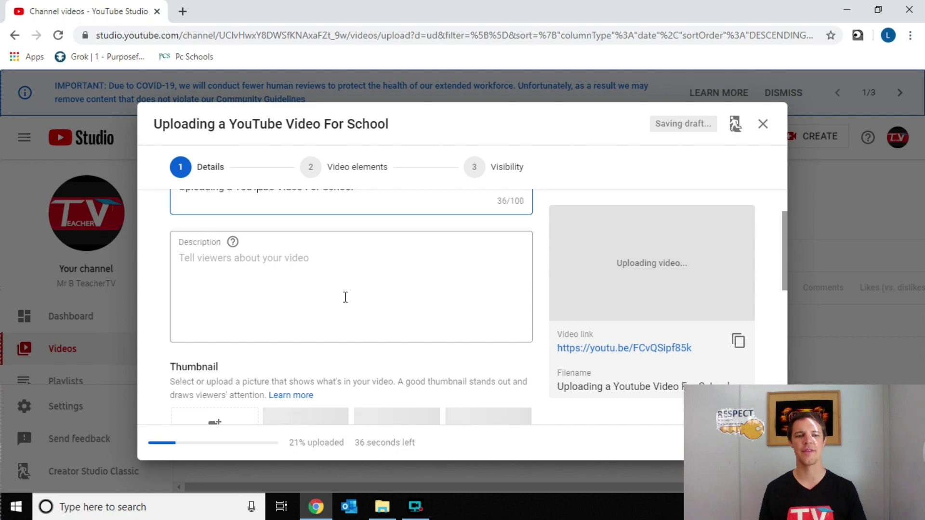
pyautogui.scroll(-4, 342, 289)
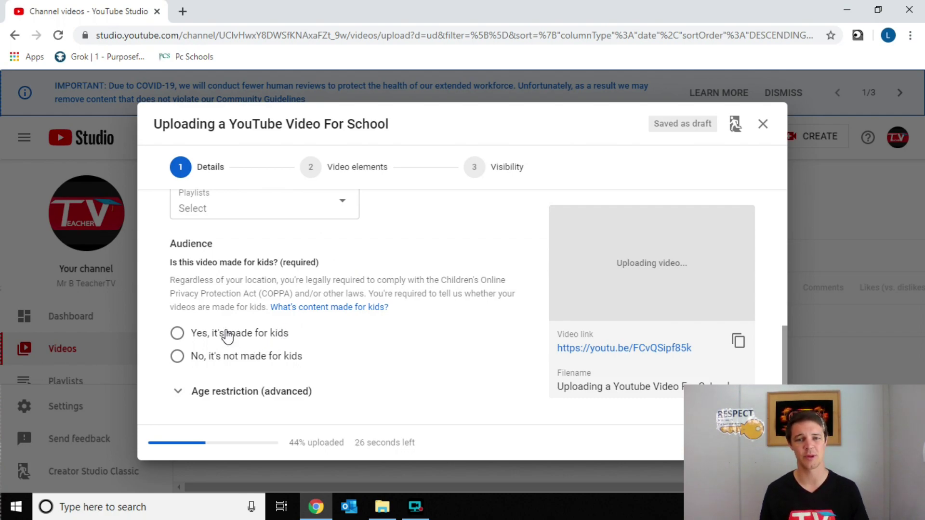
pyautogui.click(177, 333)
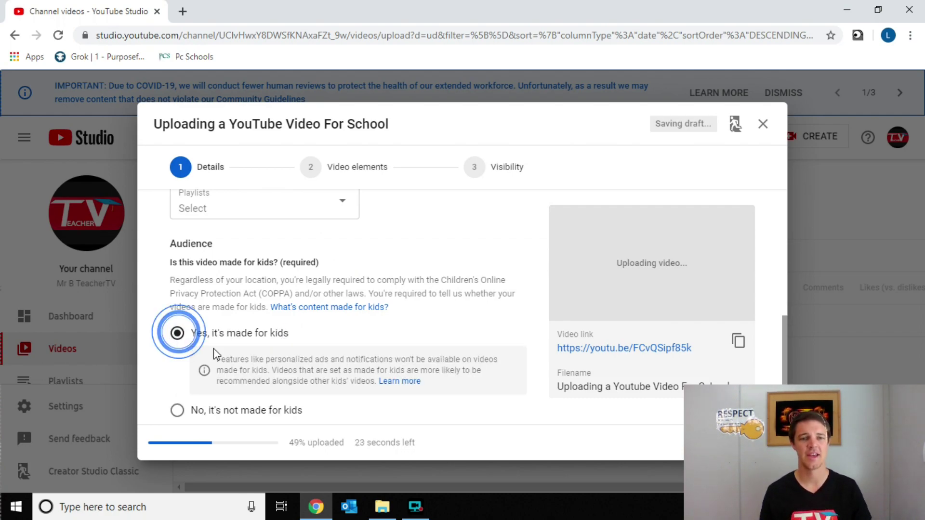
# Expand the extra upload settings and switch the audience to not made for kids
pyautogui.scroll(-2, 275, 356)
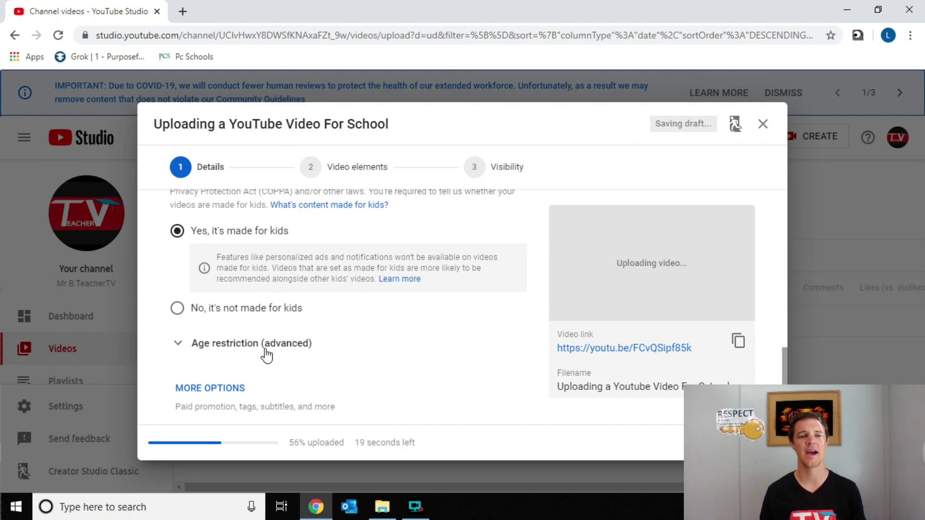
pyautogui.click(196, 378)
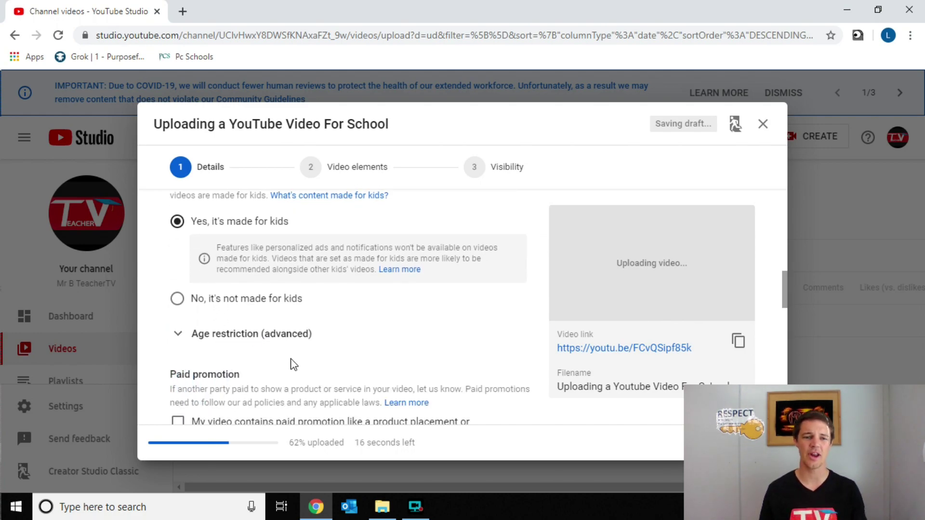
pyautogui.scroll(-10, 294, 359)
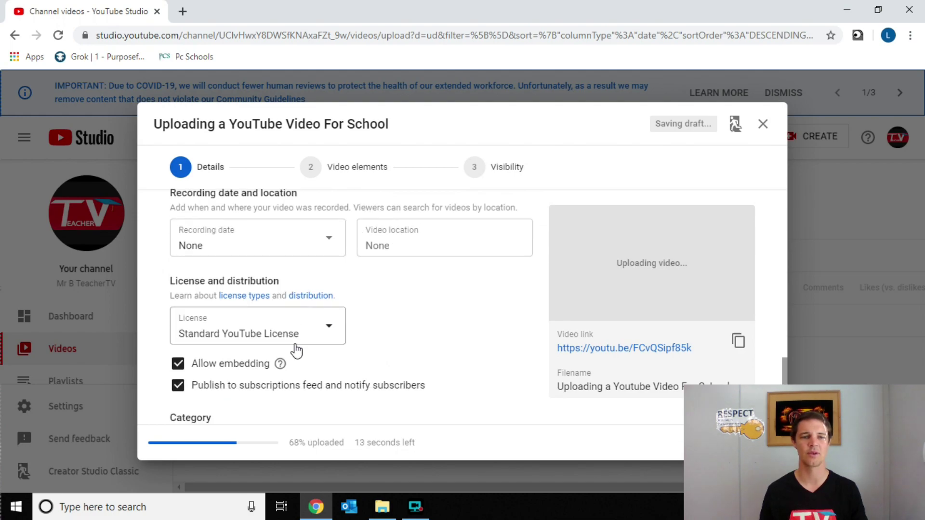
pyautogui.scroll(-4, 296, 350)
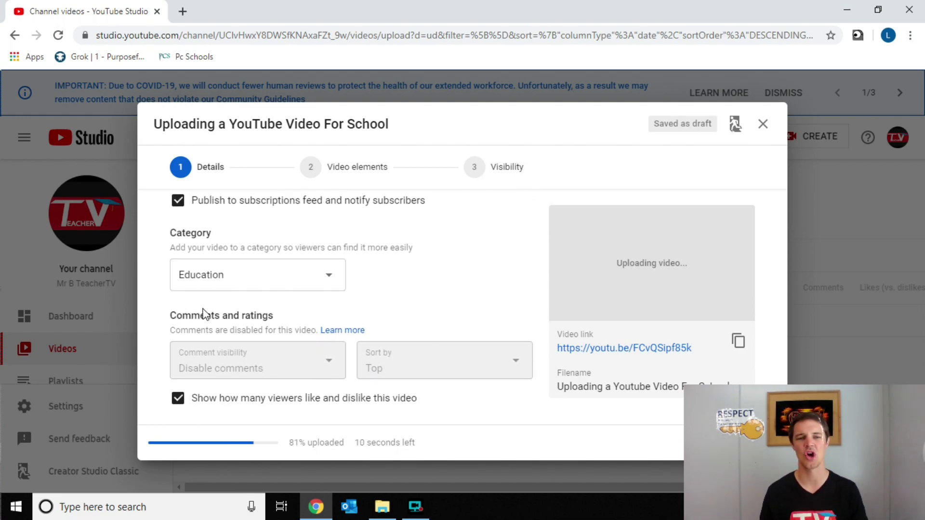
pyautogui.scroll(12, 222, 356)
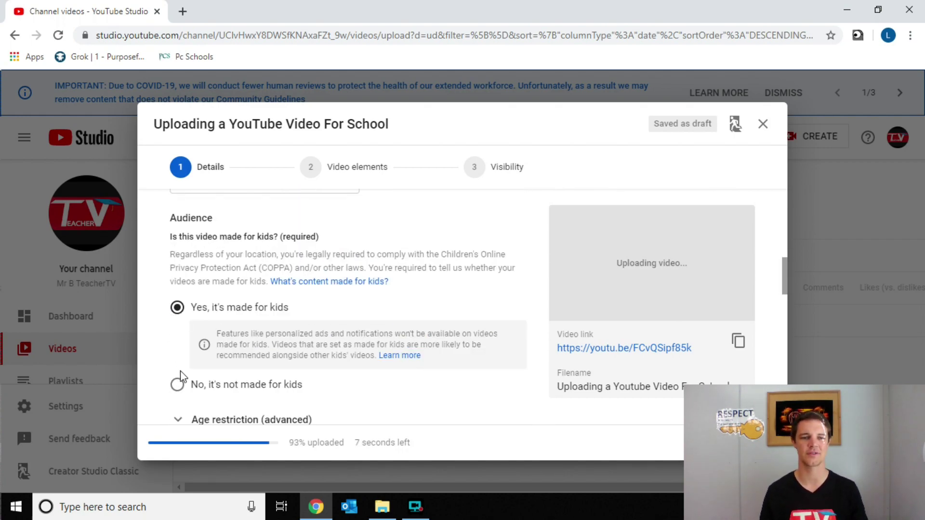
pyautogui.click(178, 383)
# Set comment visibility to Disable comments
pyautogui.scroll(-10, 212, 354)
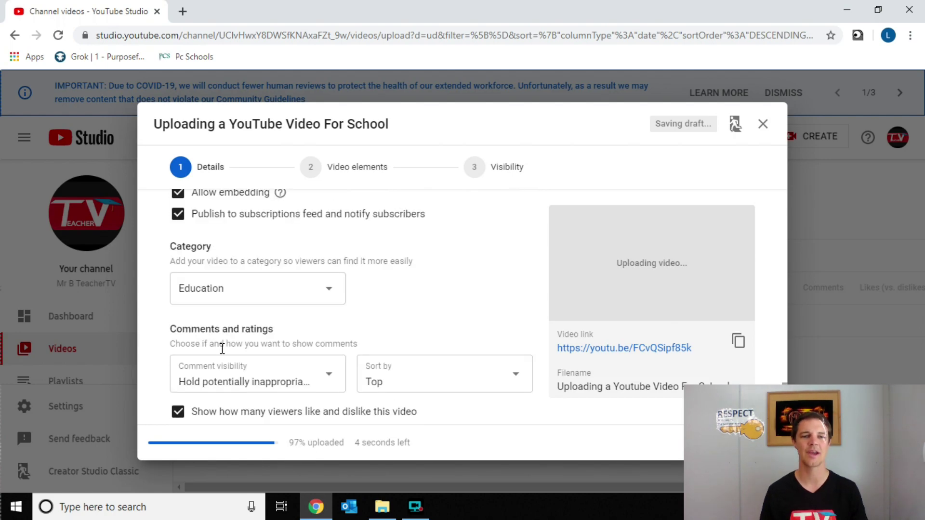
pyautogui.scroll(-1, 232, 354)
pyautogui.click(331, 360)
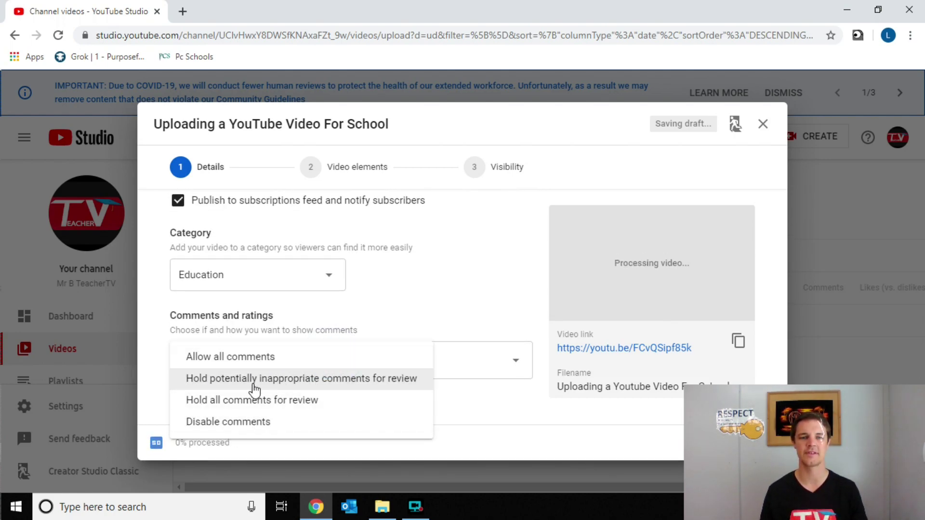
pyautogui.click(242, 427)
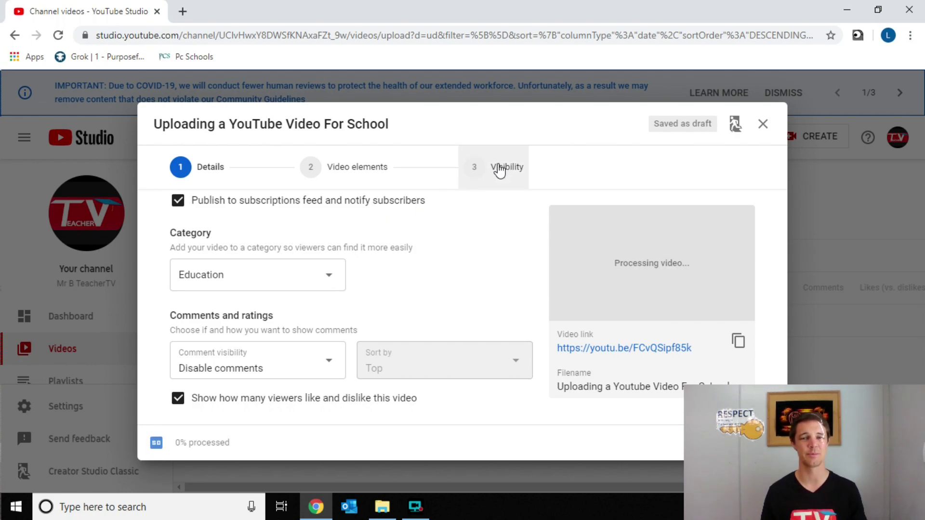
# Set the video's visibility to Unlisted
pyautogui.click(500, 169)
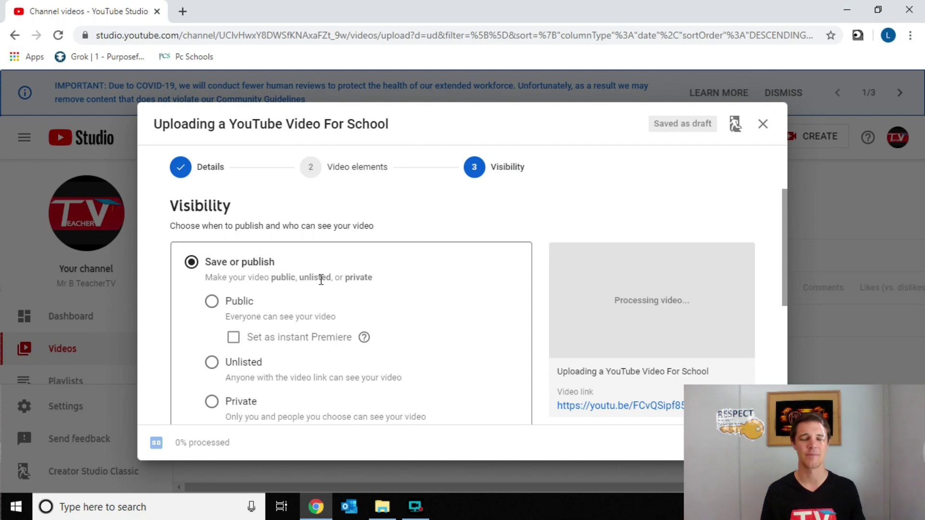
pyautogui.scroll(-1, 261, 280)
pyautogui.scroll(-1, 260, 281)
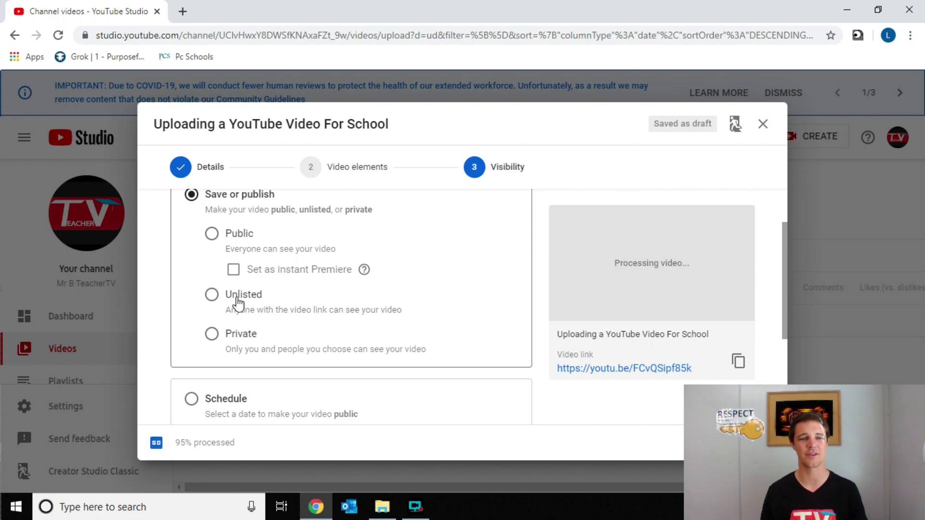
pyautogui.click(213, 298)
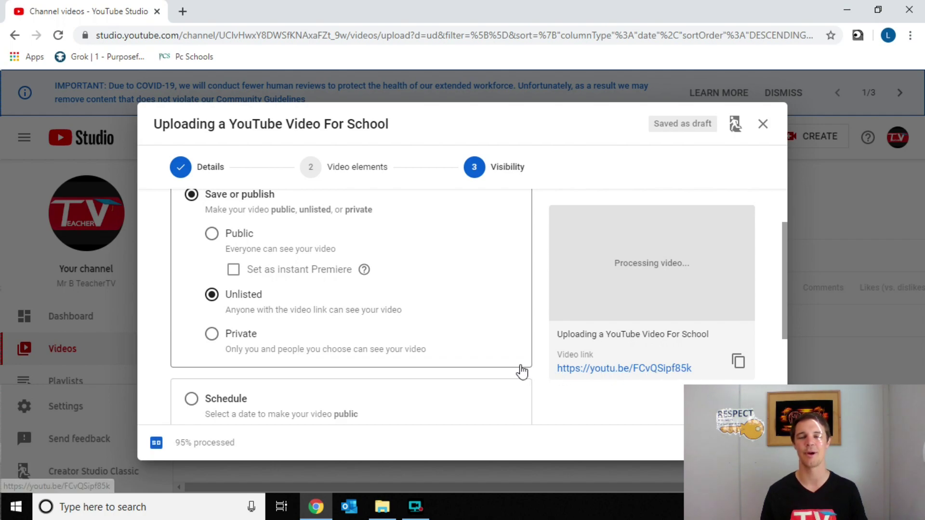
# Copy the video link, save to publish, and dismiss the Video published confirmation
pyautogui.click(739, 363)
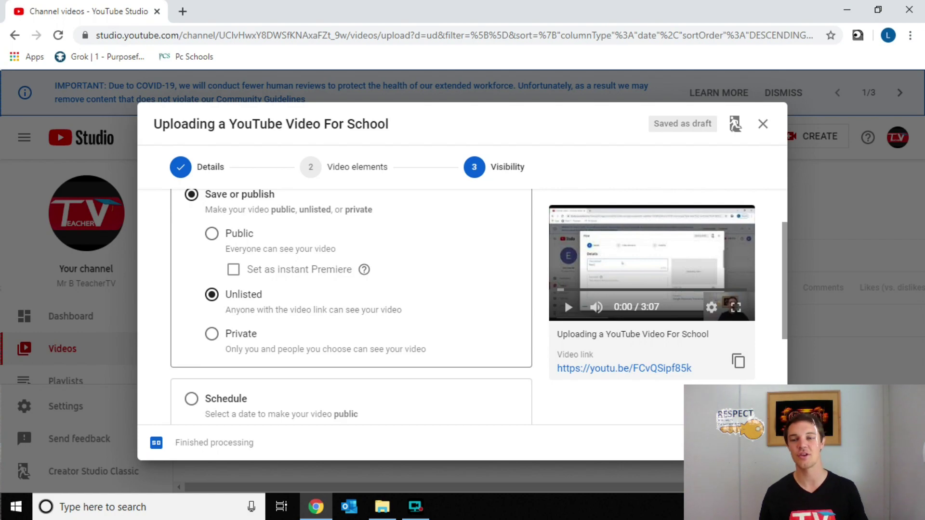
pyautogui.click(754, 442)
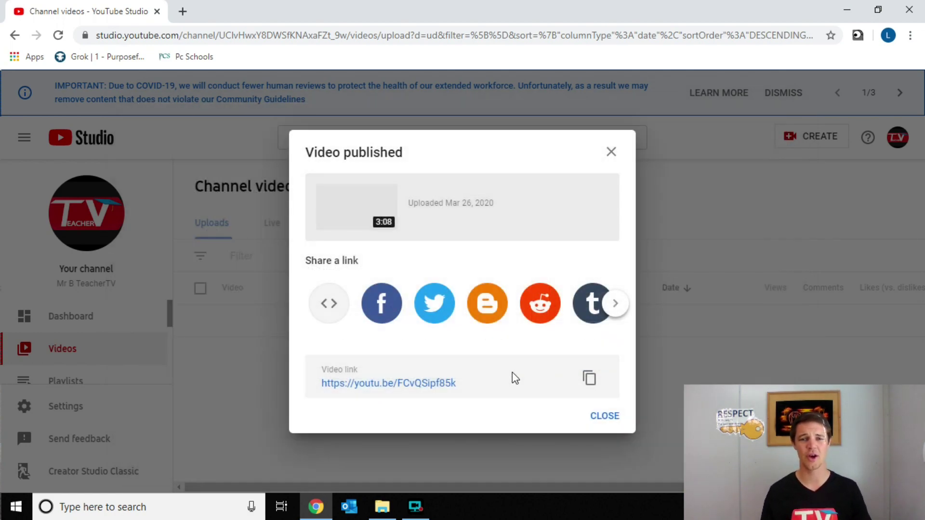
pyautogui.click(617, 152)
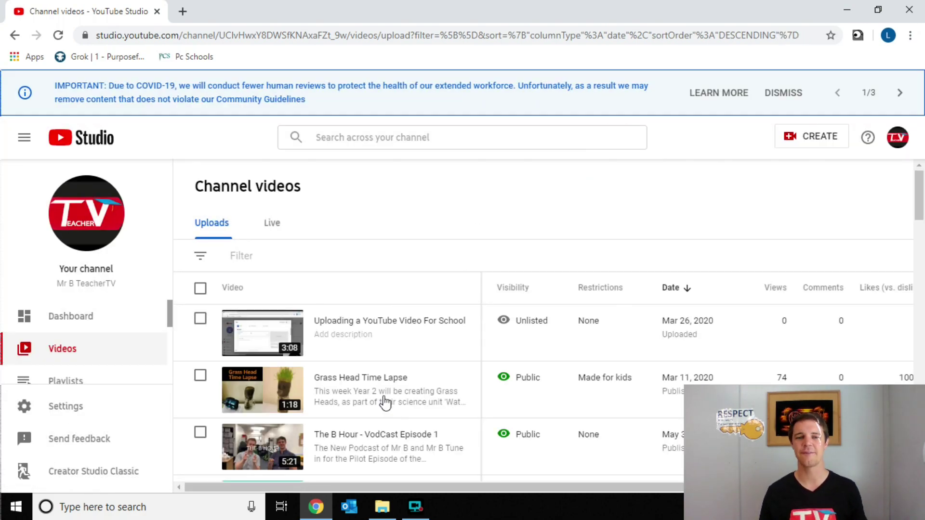
pyautogui.scroll(-5, 361, 385)
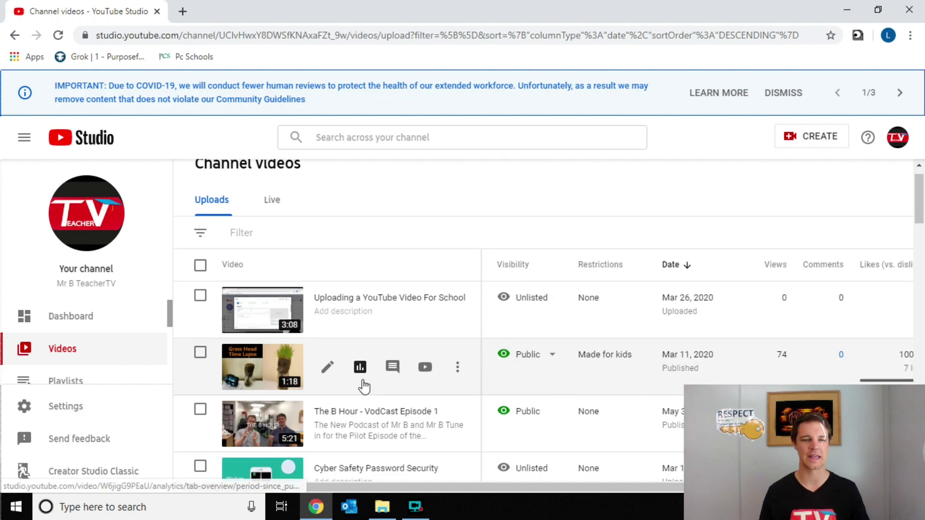
pyautogui.scroll(5, 426, 385)
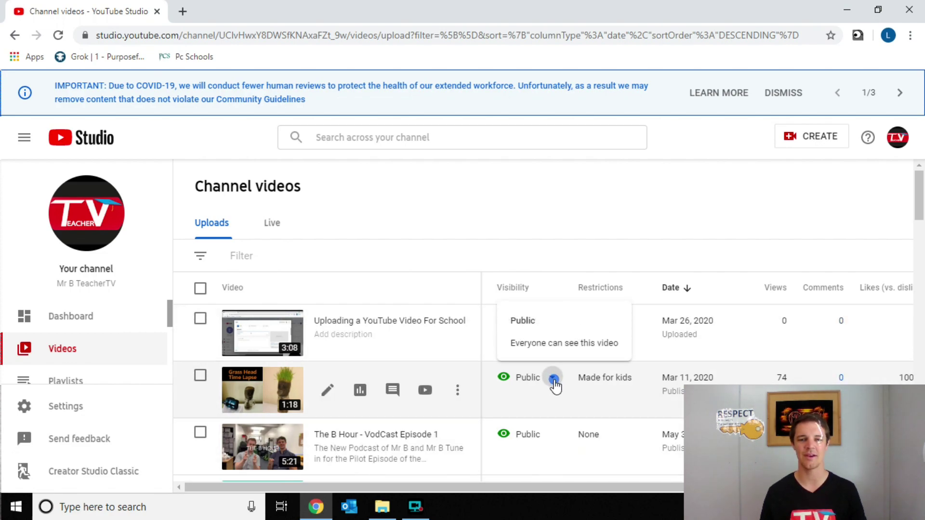
pyautogui.click(553, 378)
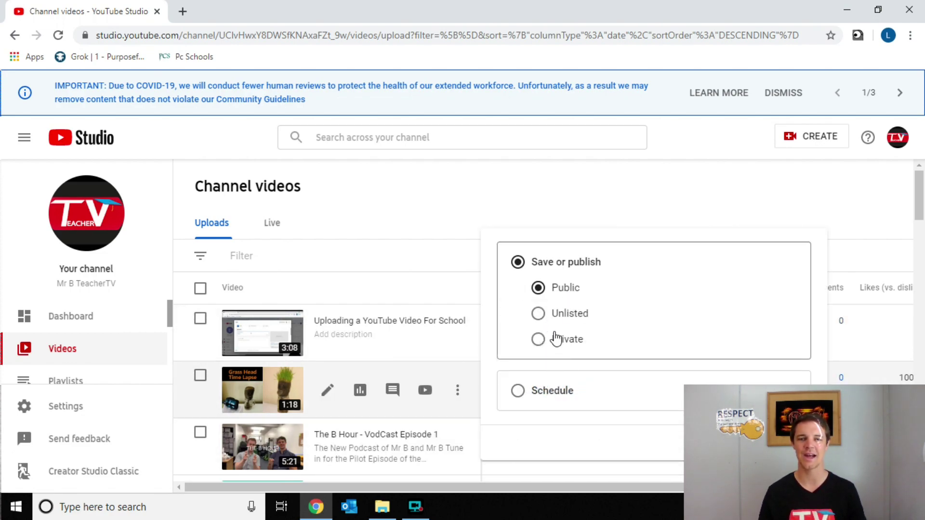
pyautogui.click(338, 370)
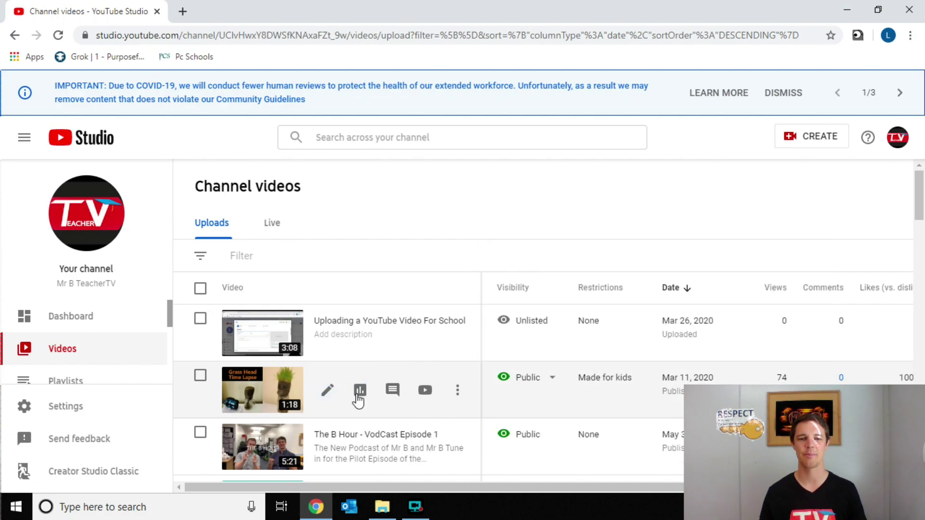
pyautogui.click(327, 393)
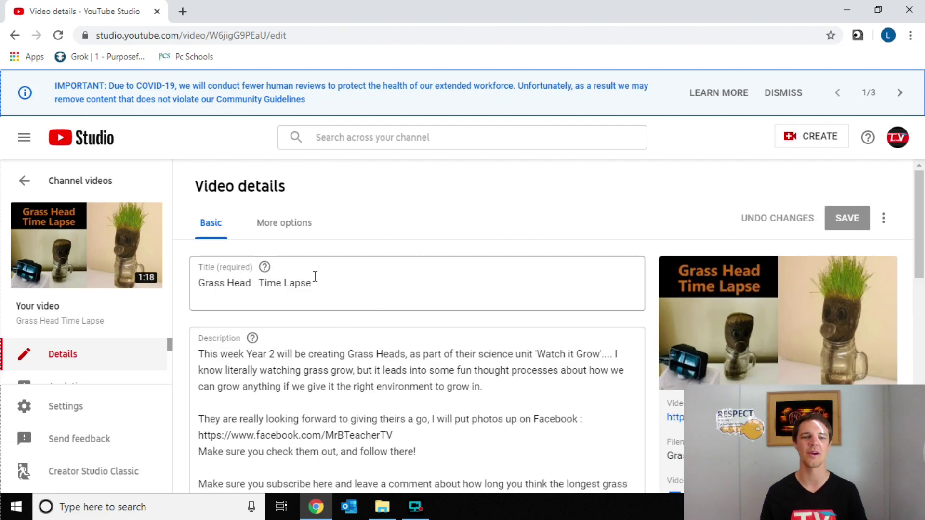
# View the Grass Head Time Lapse More options tab, then return to the Basic tab
pyautogui.click(292, 223)
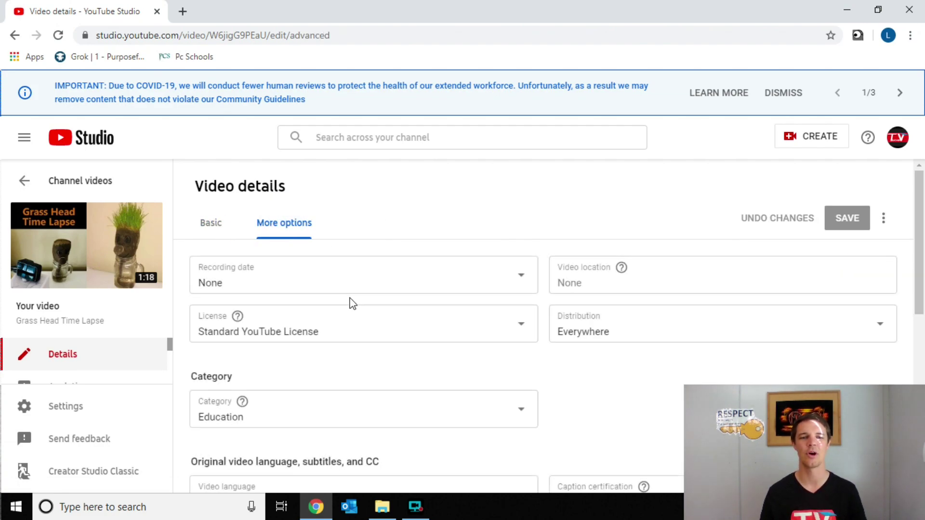
pyautogui.scroll(-7, 354, 304)
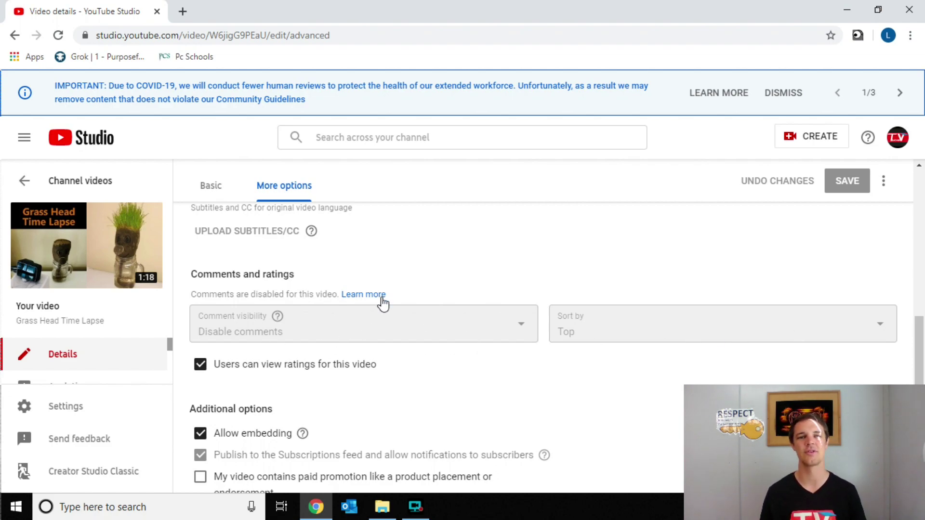
pyautogui.scroll(10, 337, 320)
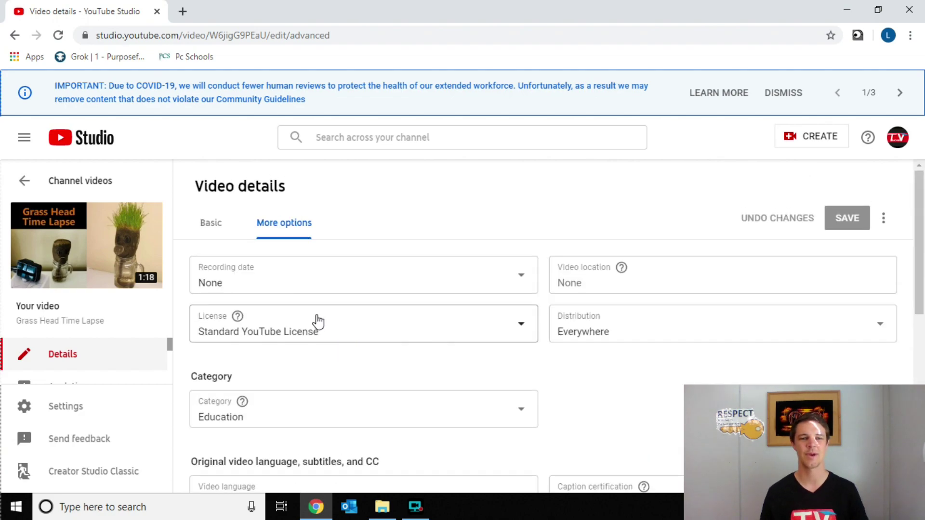
pyautogui.click(221, 221)
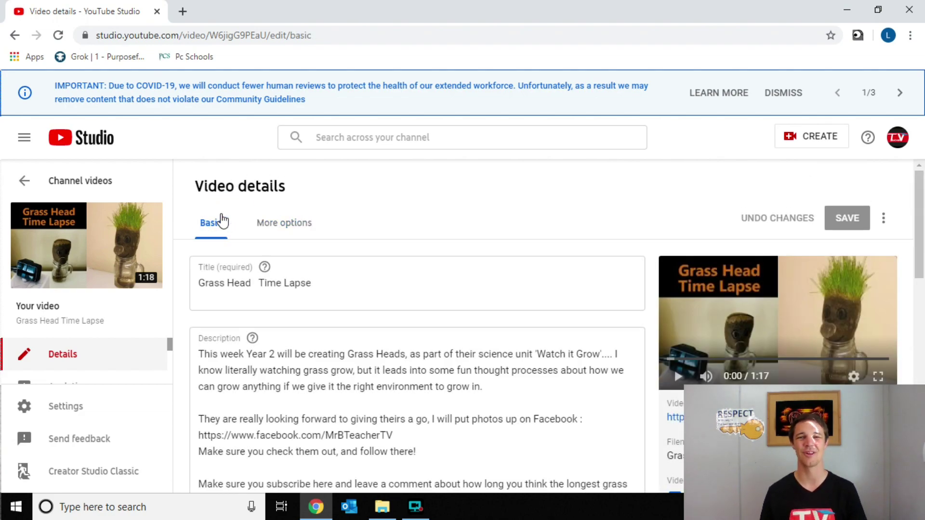